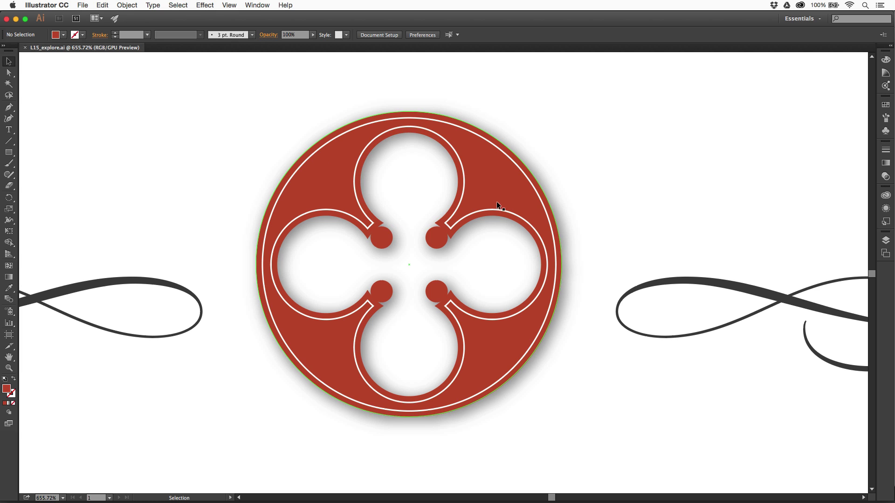
left_click(311, 178)
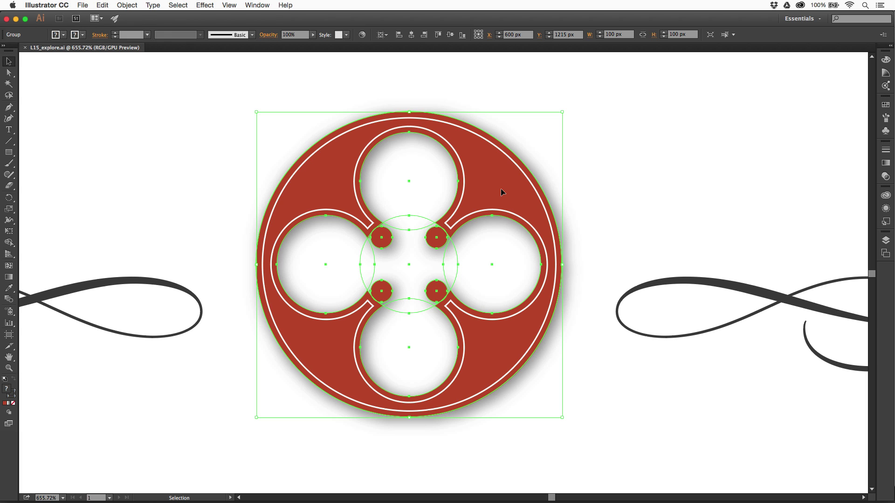
double_click(319, 177)
left_click(319, 177)
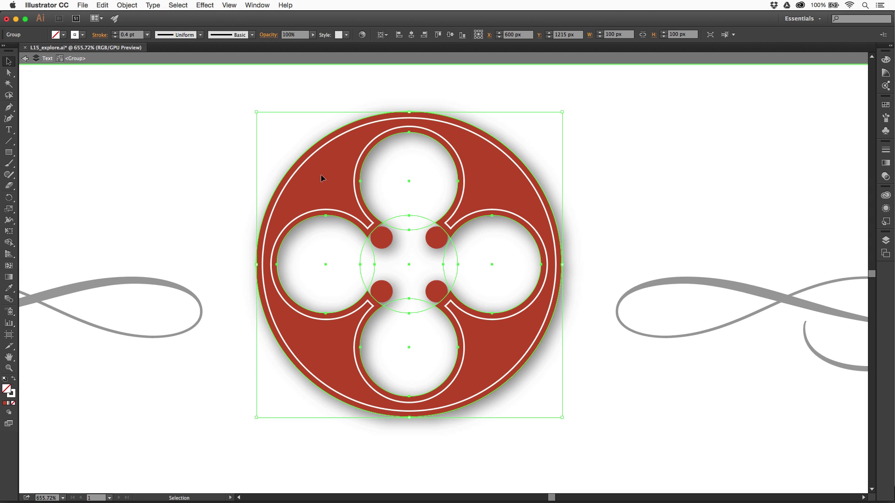
double_click(321, 178)
left_click(321, 178)
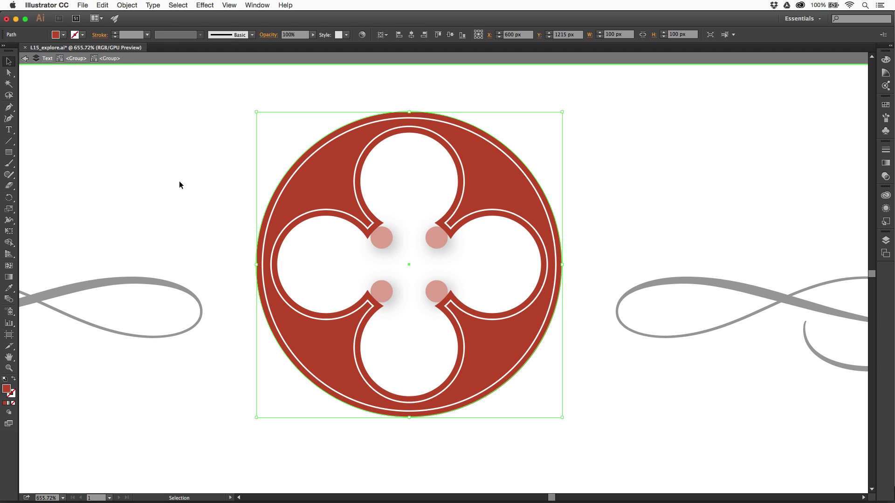
double_click(186, 138)
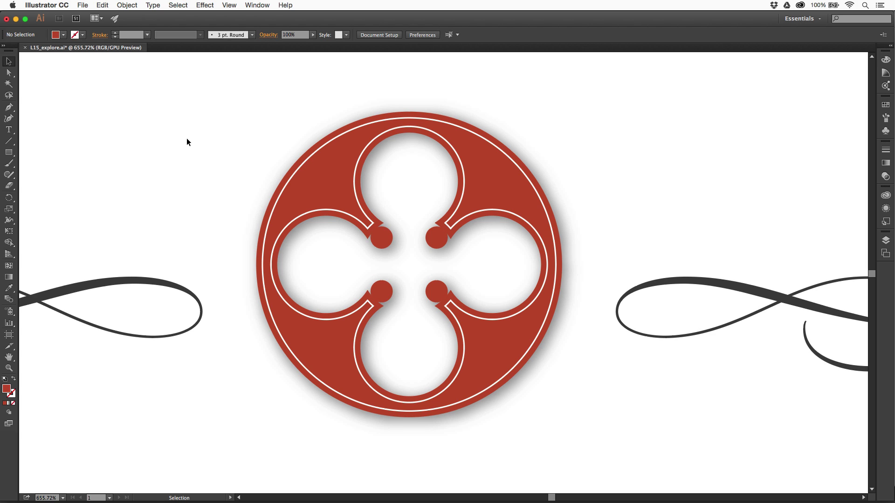
- Select only the emblem's outer red path with the Direct Selection tool
key("a")
left_click(324, 157)
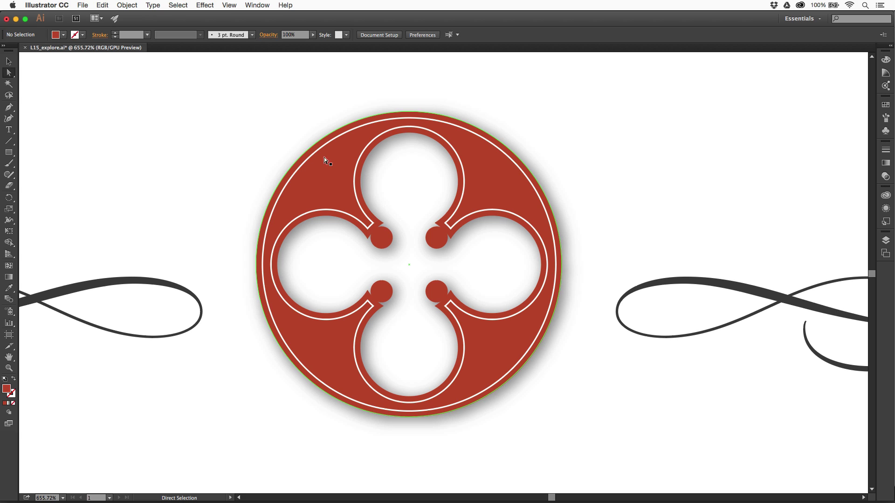
left_click(334, 167)
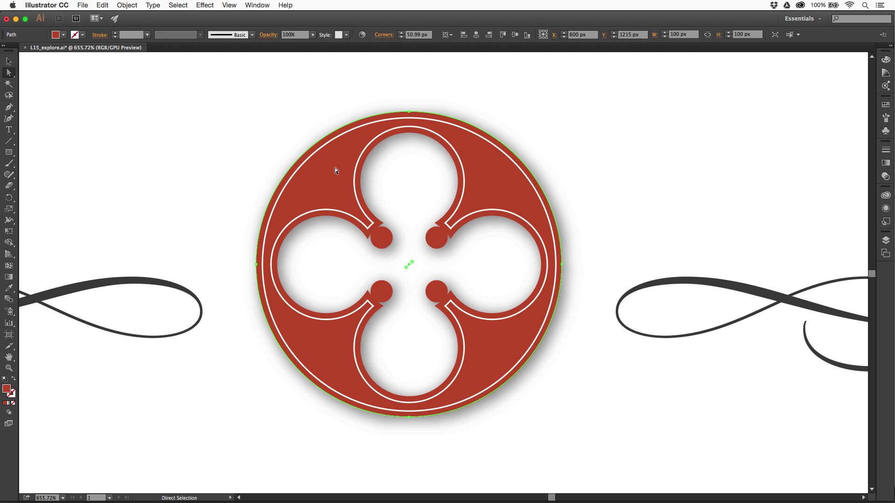
- Change the path's fill to brown (C 26, M 61.99, Y 83.87, K 8.31) using the CMYK sliders
left_click(64, 36)
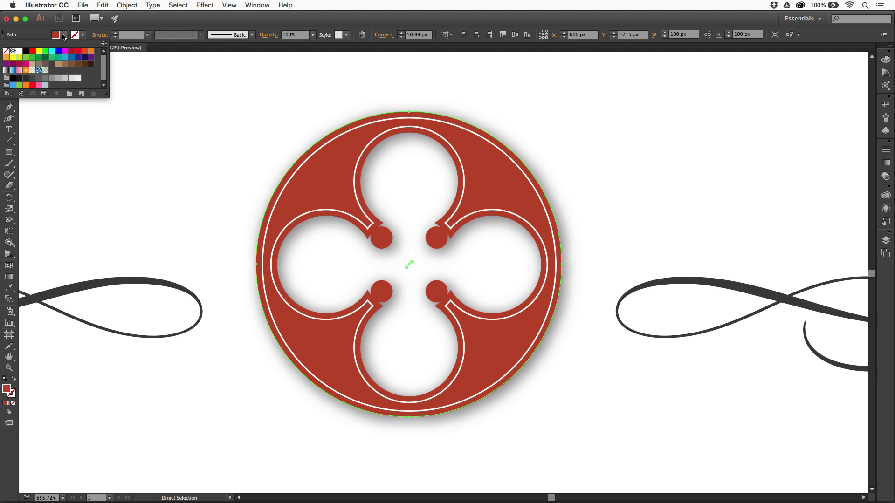
left_click(64, 36)
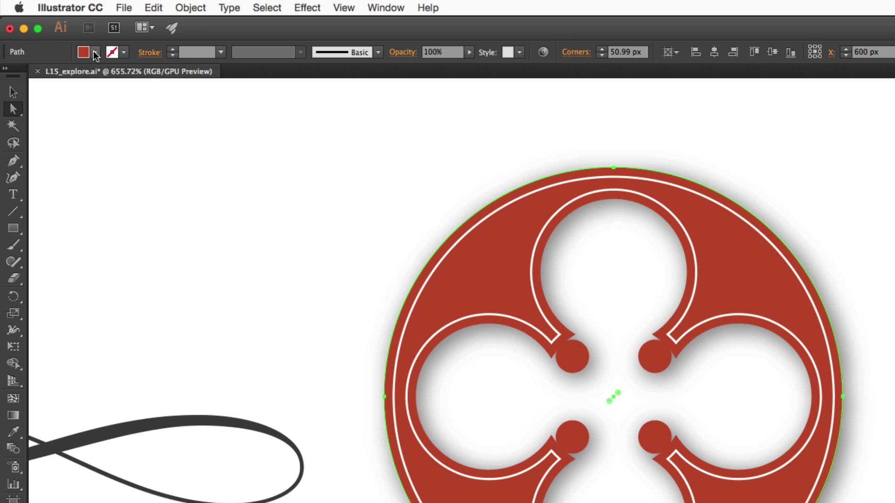
left_click(95, 54, "shift")
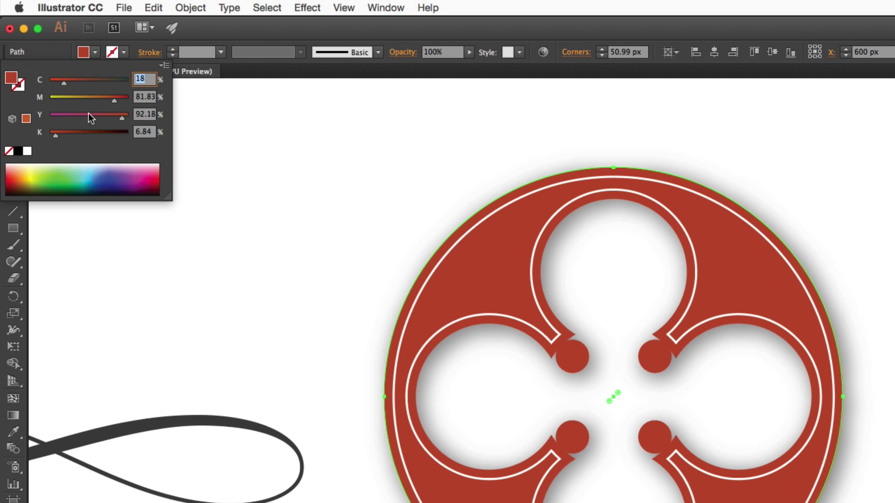
left_click(96, 99)
left_click_drag(96, 99, 104, 119)
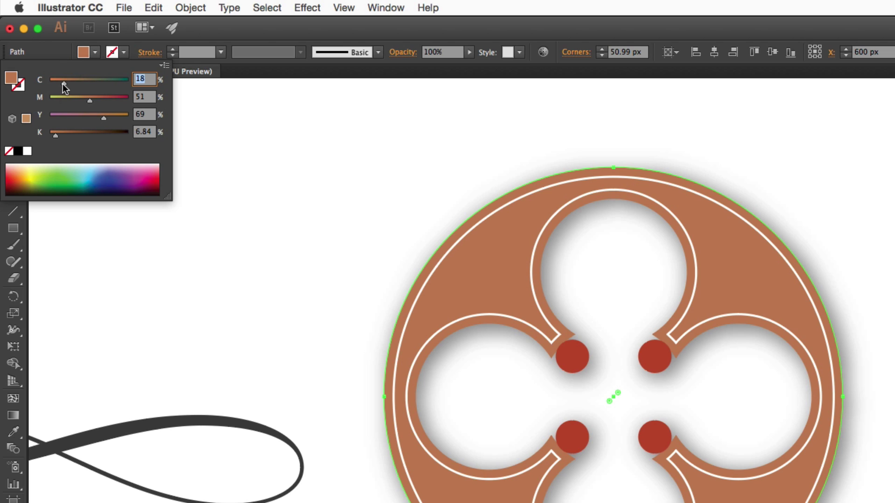
mouse_move(63, 83)
left_mouse_down()
mouse_move(96, 83)
mouse_move(47, 87)
mouse_move(71, 85)
left_mouse_up()
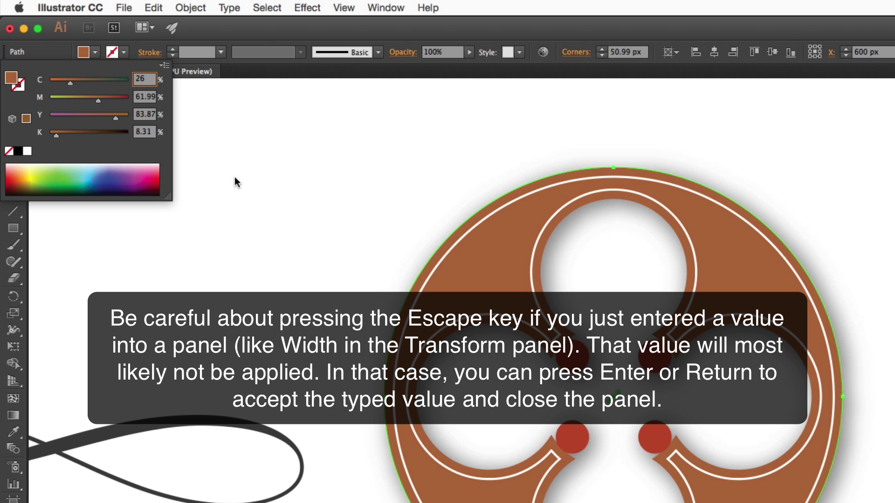
key("Escape")
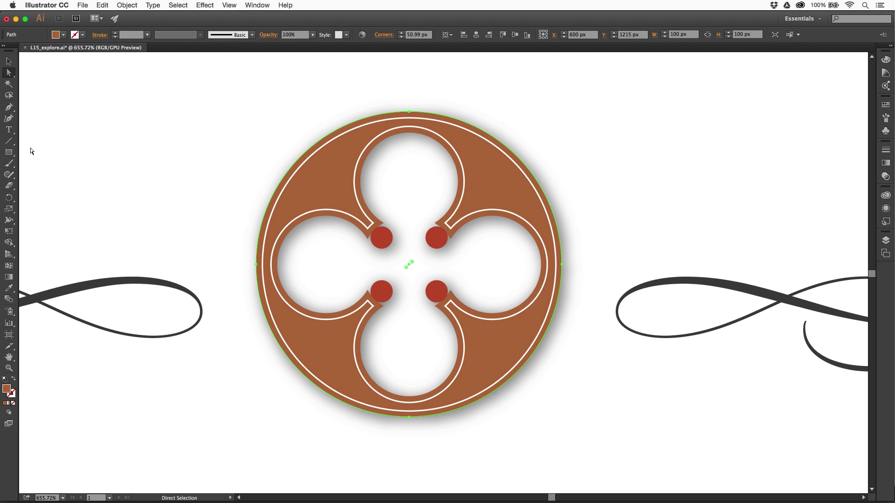
- Choose the Rectangle tool and undo the accidental default-colour change to the emblem
left_click(8, 152)
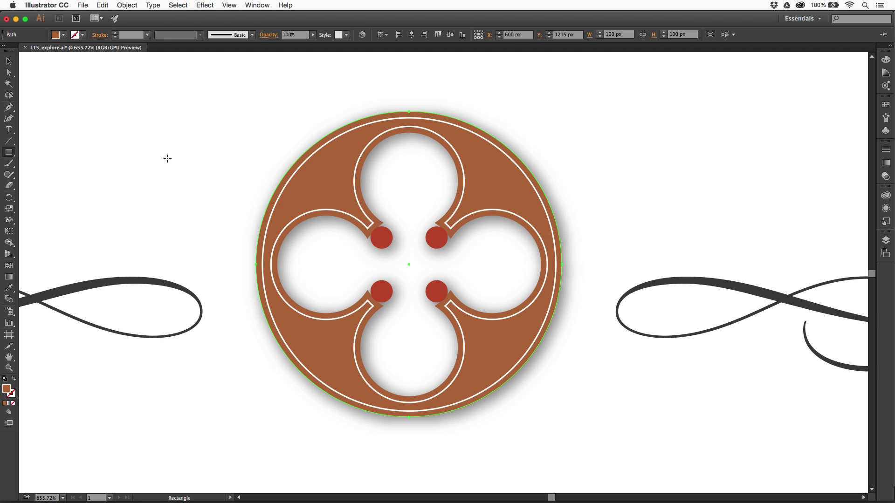
key("d")
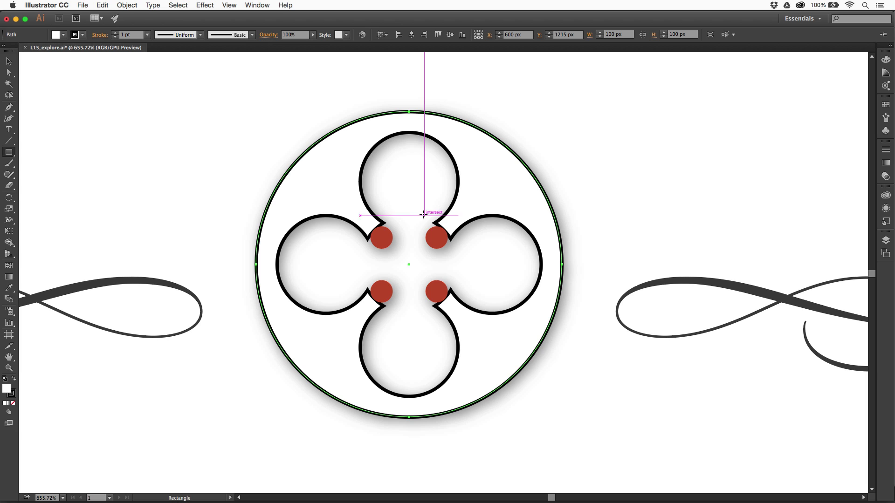
left_click(102, 5)
left_click(133, 18)
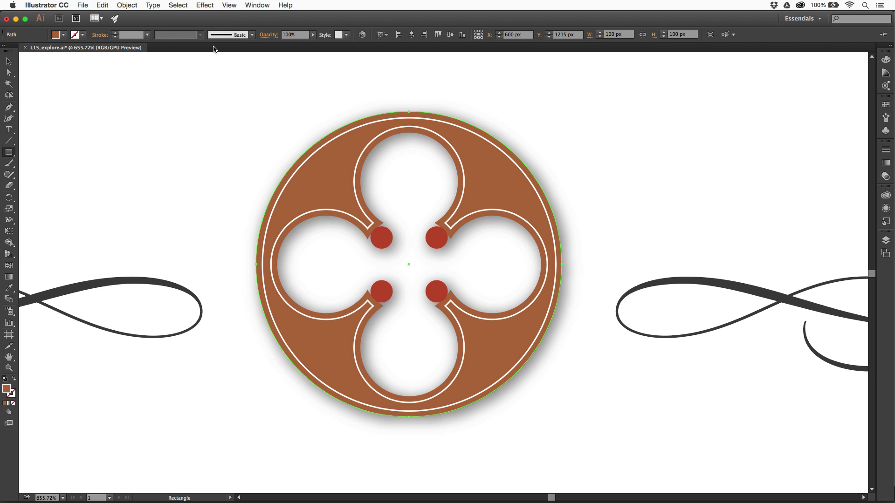
- Deselect the emblem and reset fill and stroke to default white and black
left_click(179, 6)
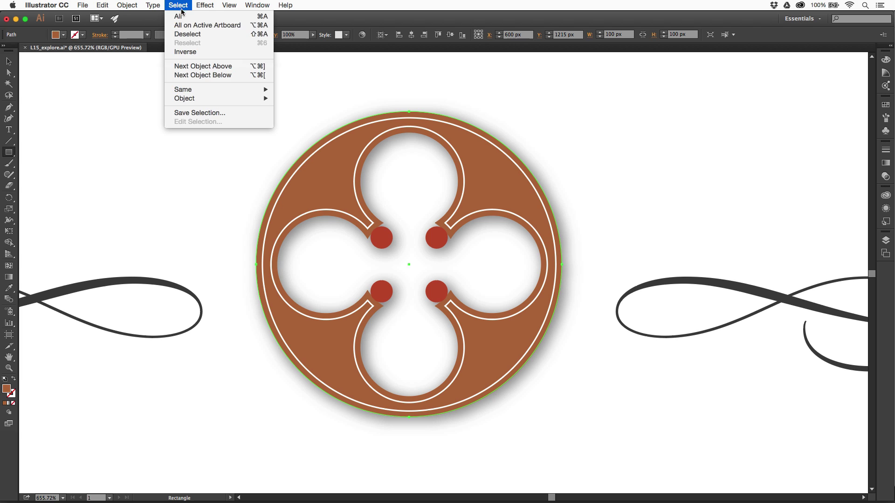
left_click(189, 35)
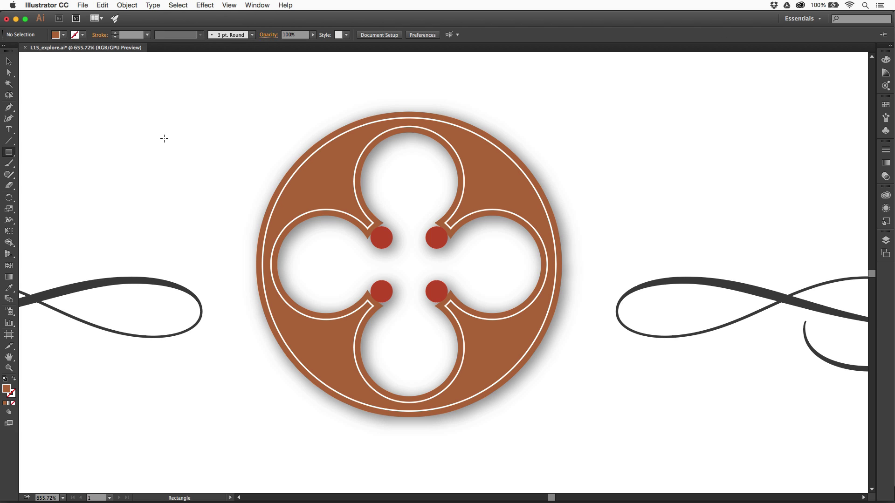
key("d")
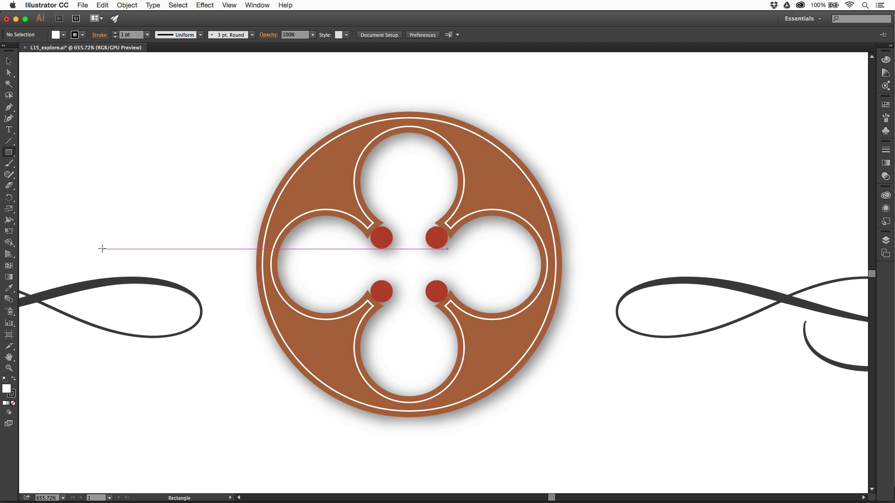
- Draw a rectangle of about 81.895 × 54.777 px overlapping the emblem's left edge
mouse_move(97, 215)
left_mouse_down()
mouse_move(248, 336)
mouse_move(346, 383)
left_mouse_up()
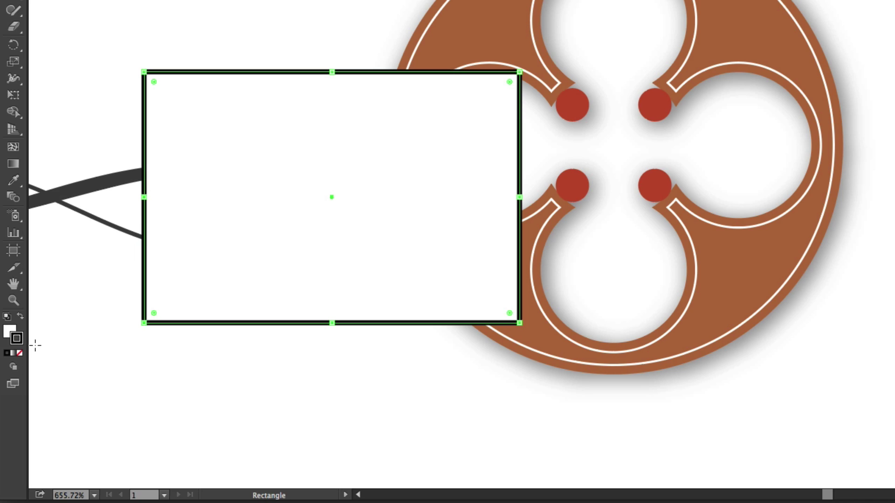
key("x")
key("x")
key("x")
key("x")
key("slash")
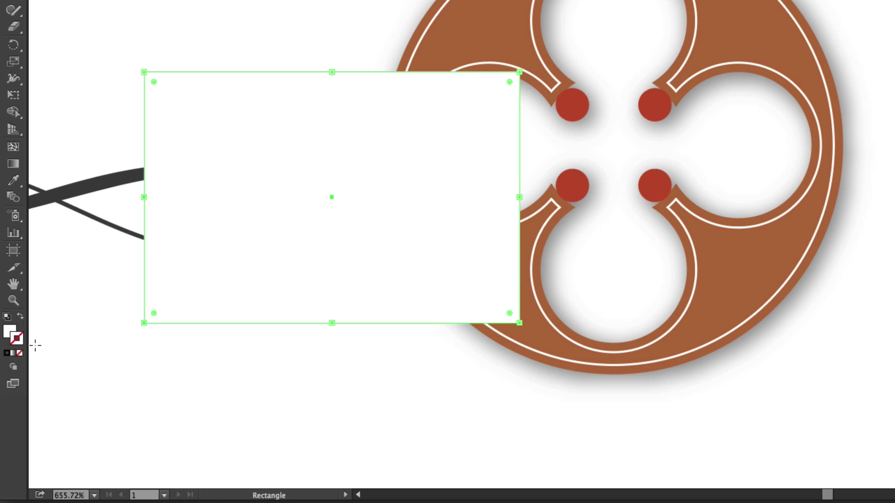
key("x")
key("slash")
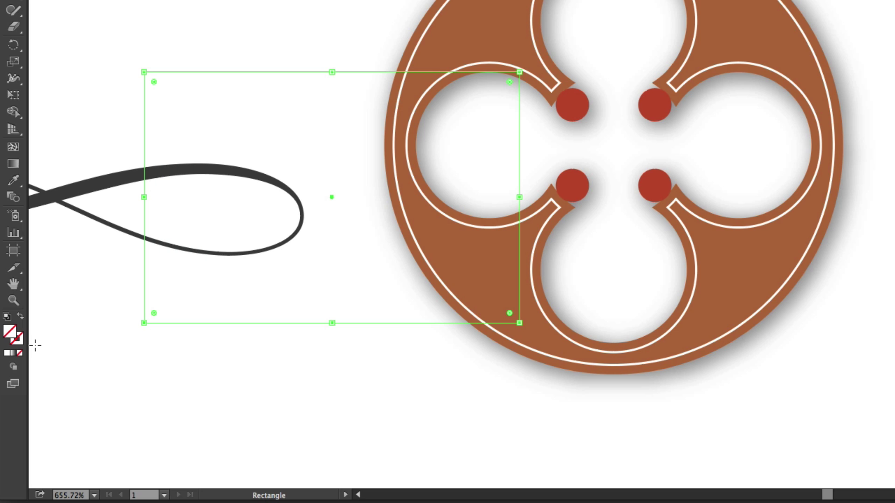
key("d")
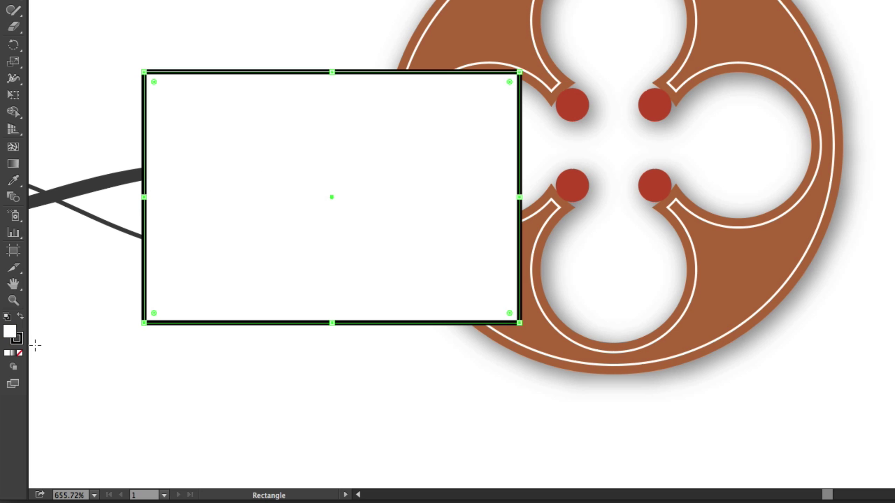